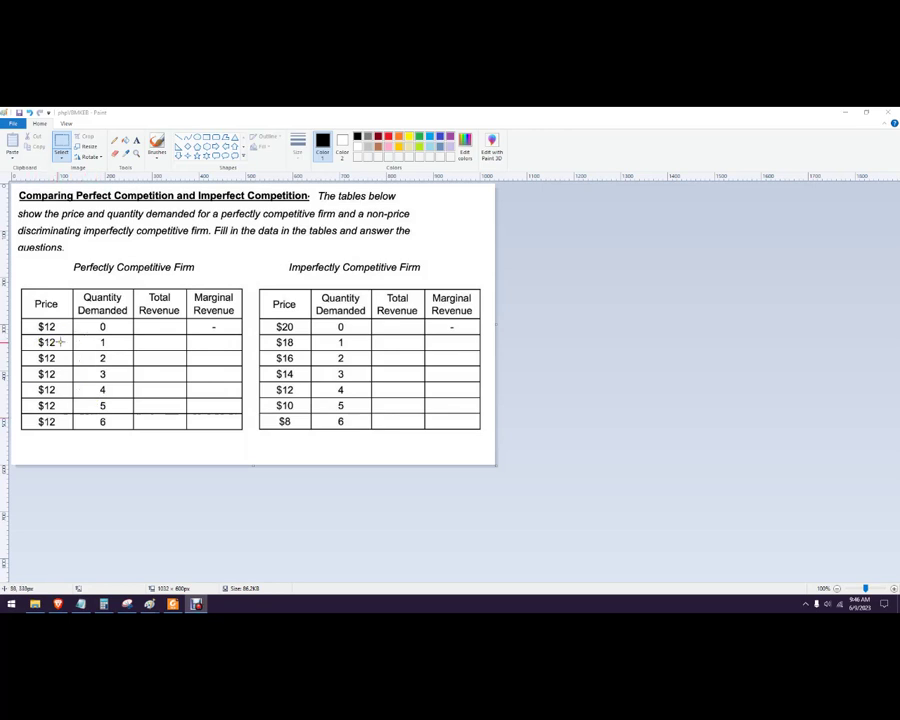
Step: Type TR = P*Q above the perfectly competitive table's Total Revenue heading
scroll(139, 357, "up", 1, "ctrl")
scroll(290, 413, "down", 3)
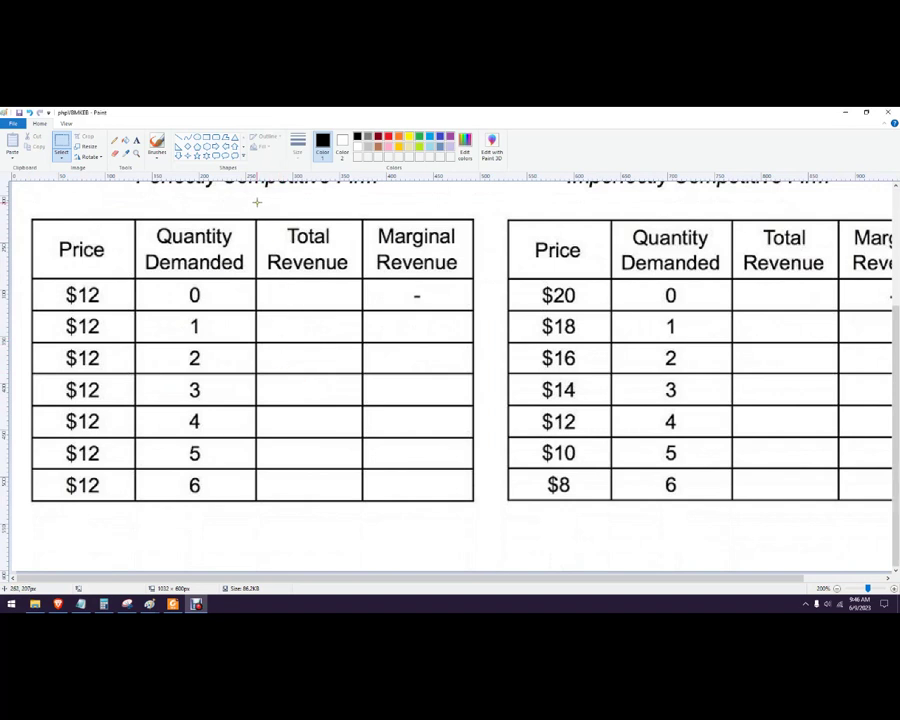
left_click(136, 139)
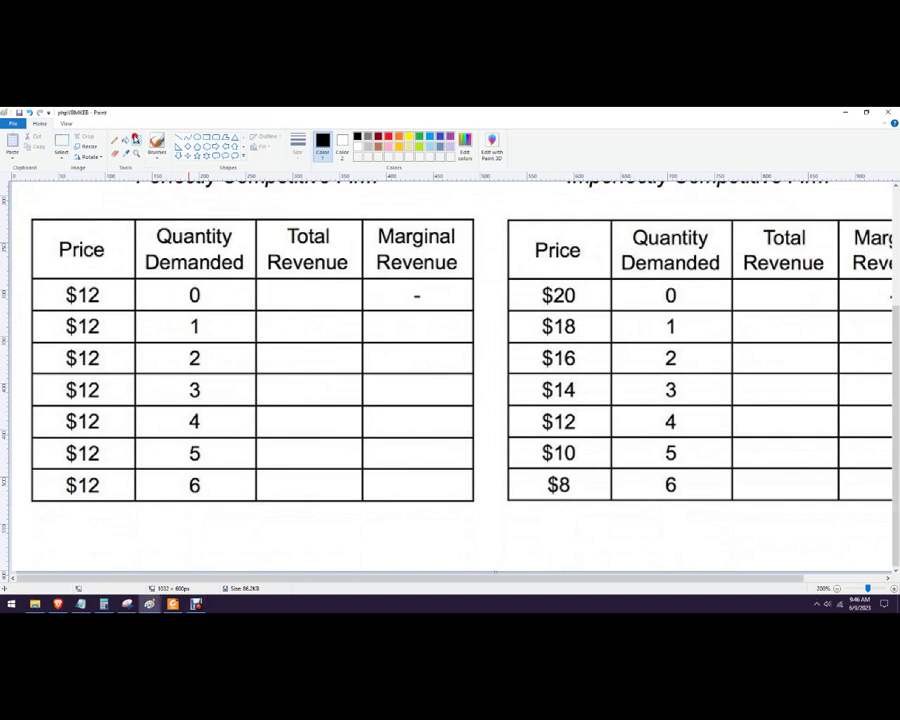
left_click(245, 195)
type("TR")
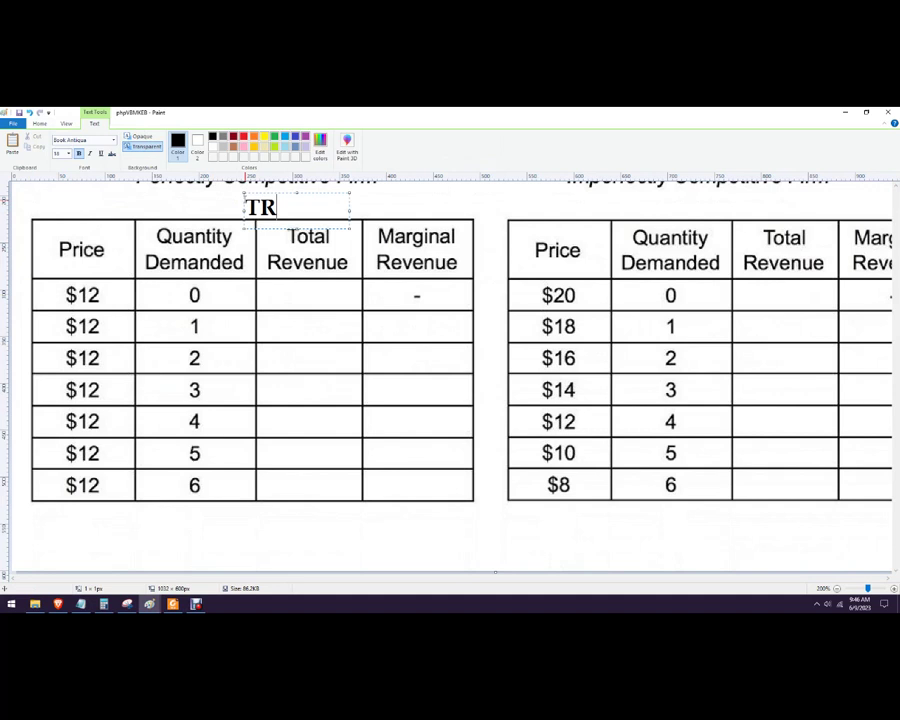
type(" = P*Q")
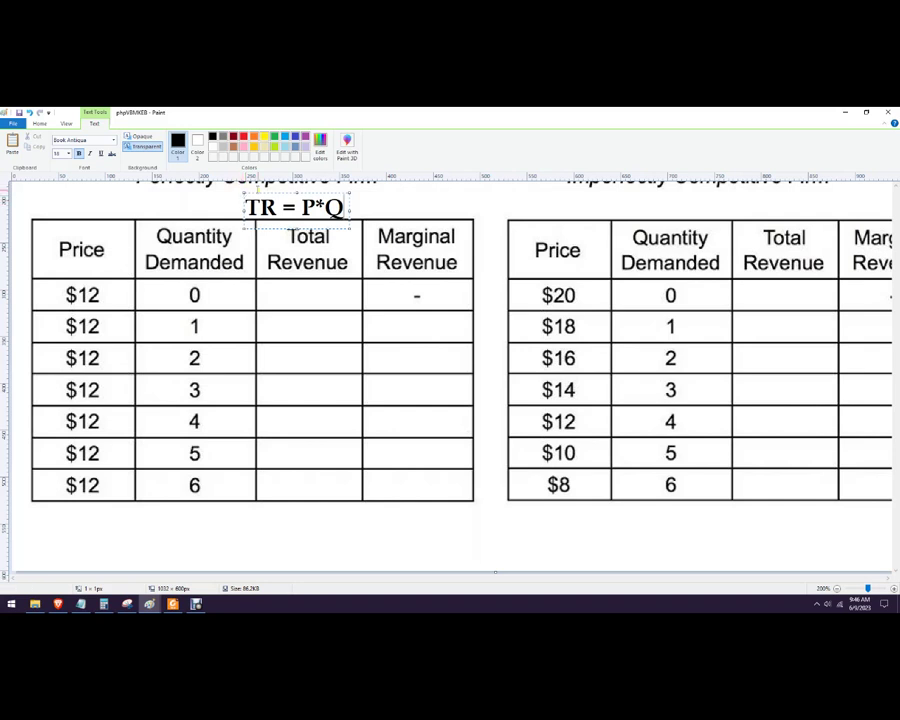
left_click_drag(261, 193, 262, 188)
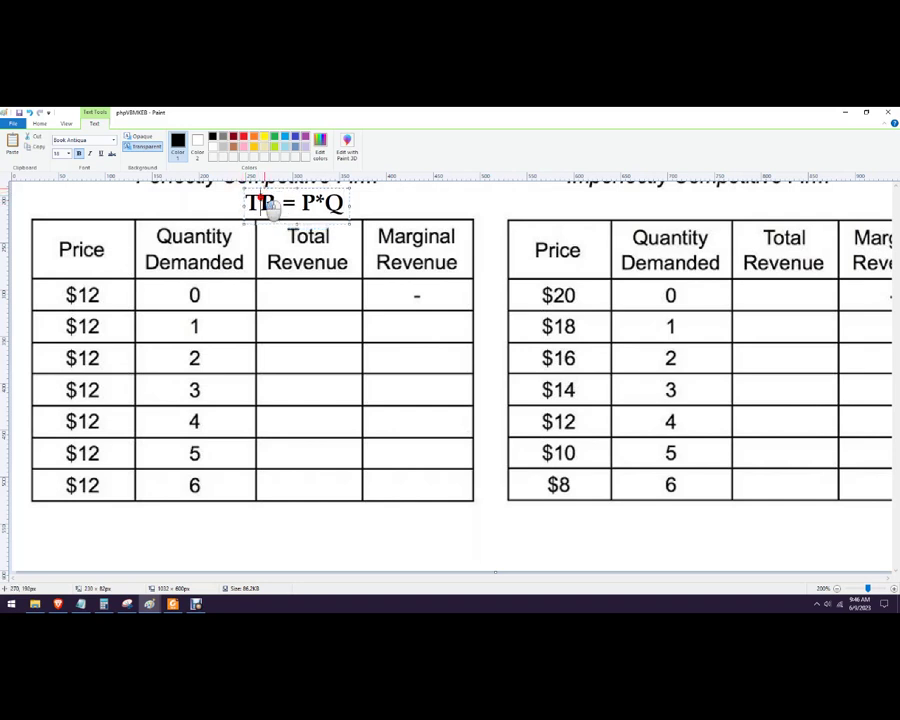
key("ctrl+a")
key("ctrl+c")
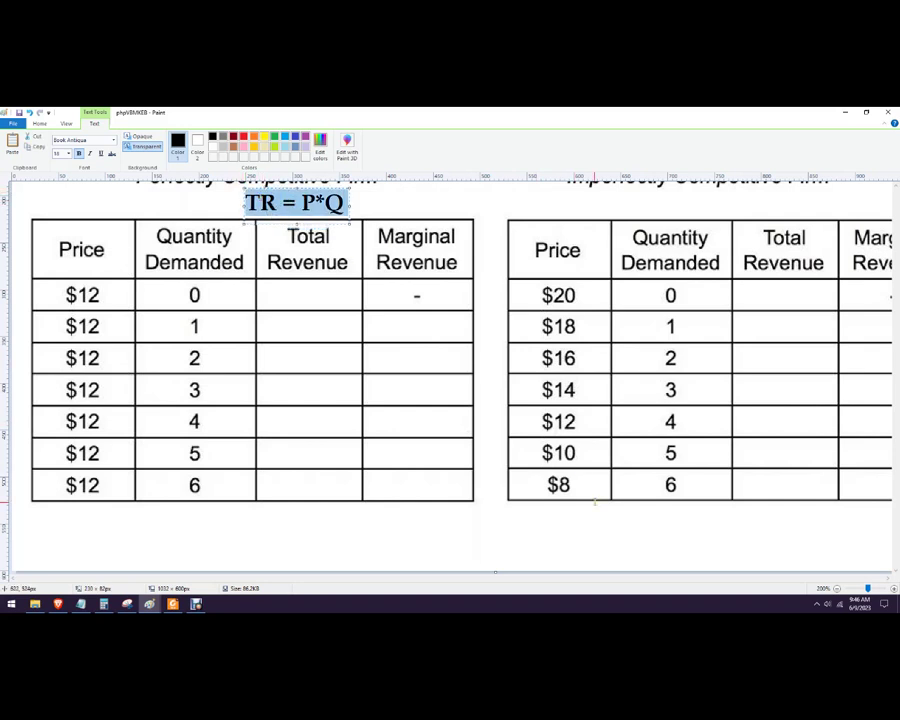
left_click(607, 524)
Step: Paste TR = P*Q above the imperfectly competitive table's Total Revenue heading
left_click(738, 203)
key("ctrl+v")
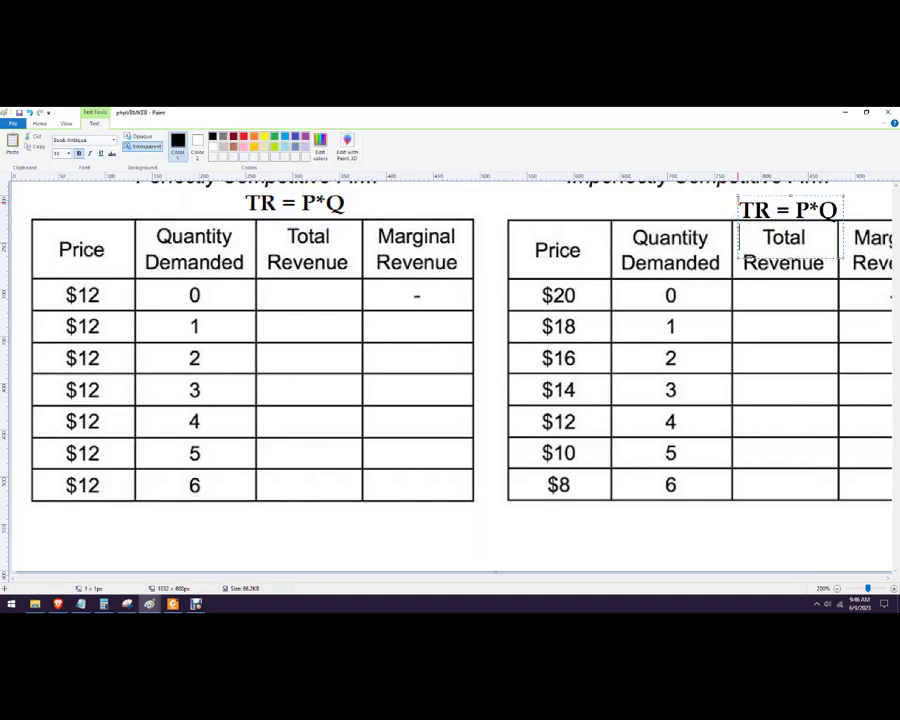
left_click_drag(750, 193, 746, 187)
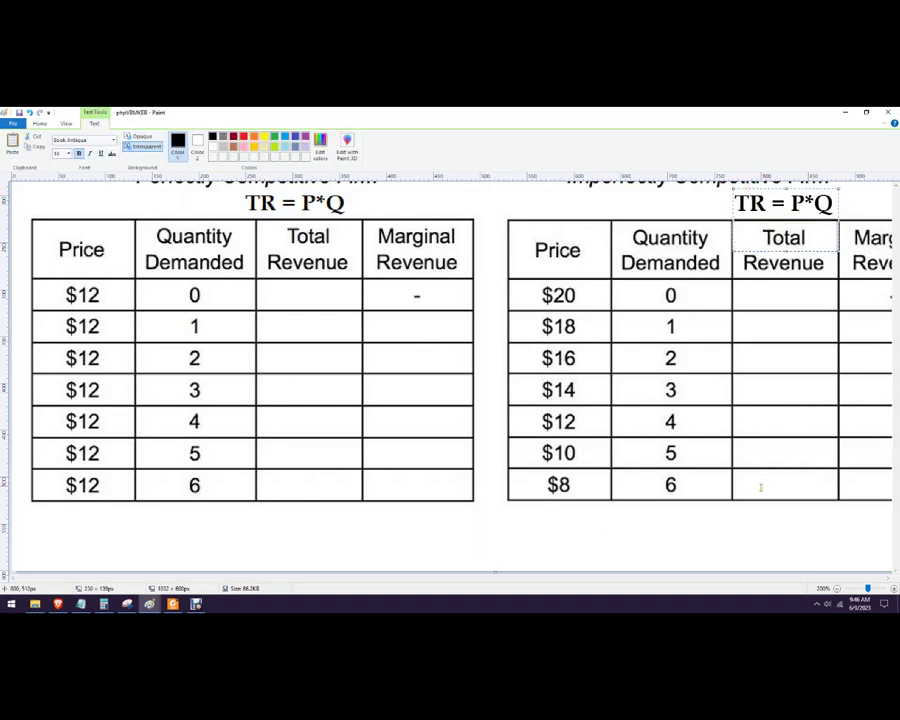
left_click(745, 536)
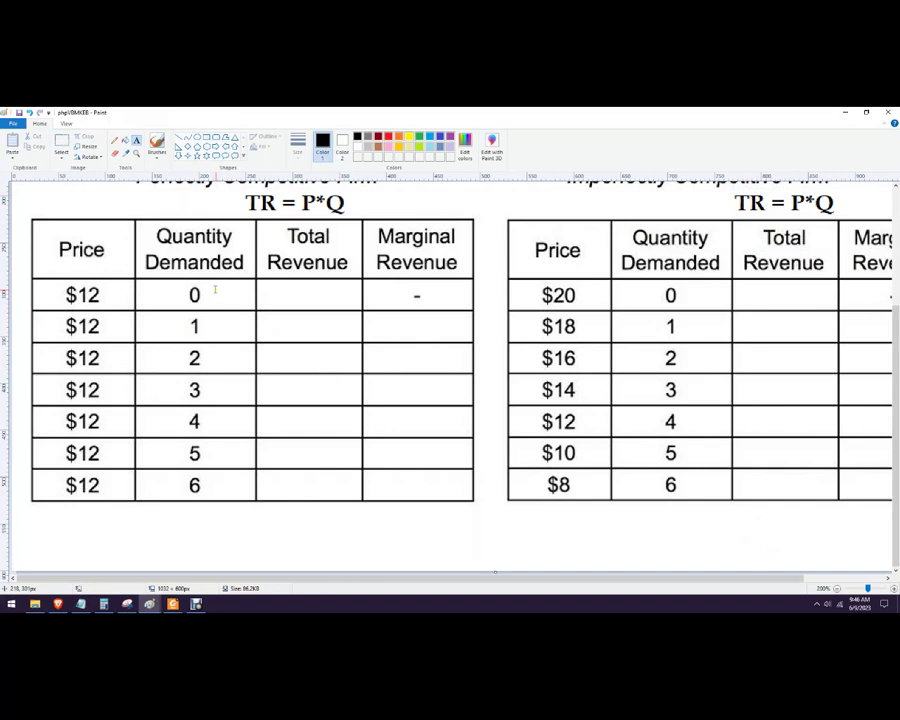
Step: Enter 0, 12, 24 and 36 in the Total Revenue cells for quantities 0 to 3
left_click(277, 285)
type("0")
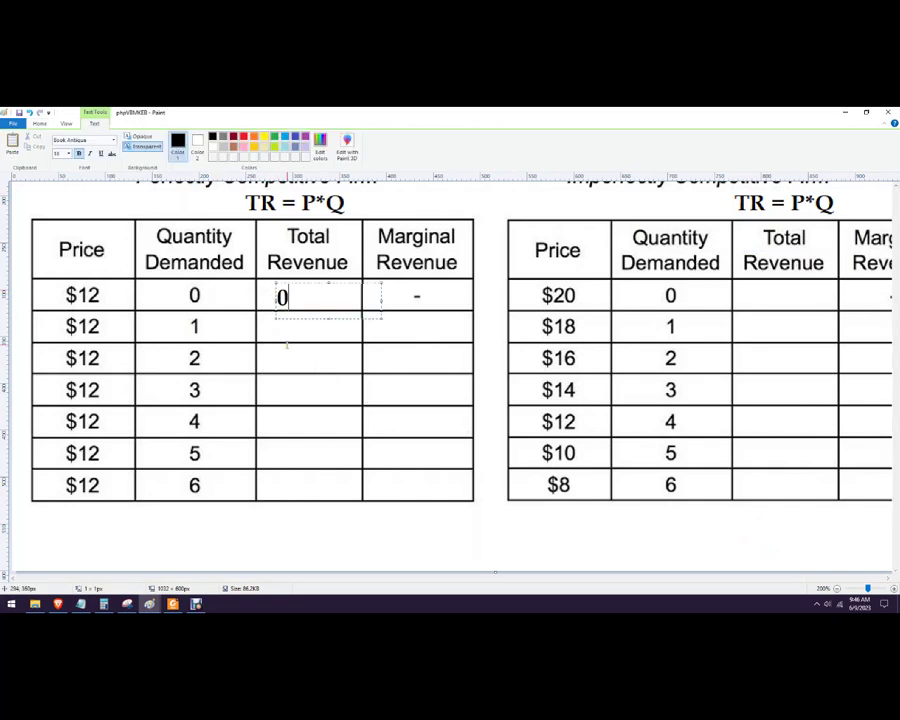
left_click(286, 340)
left_click(277, 323)
type("1")
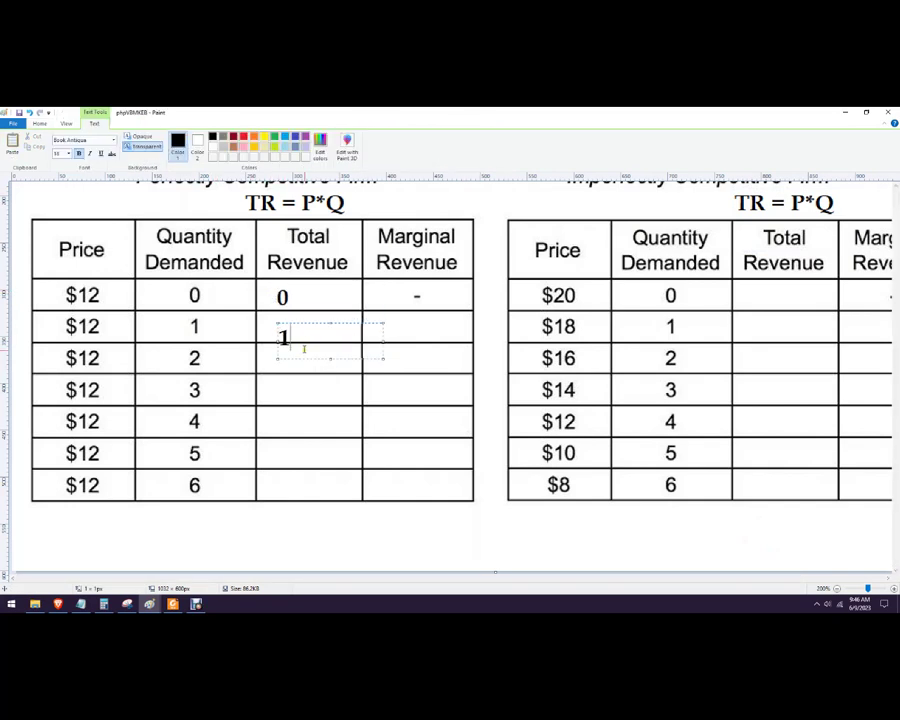
type("2")
left_click_drag(288, 323, 284, 313)
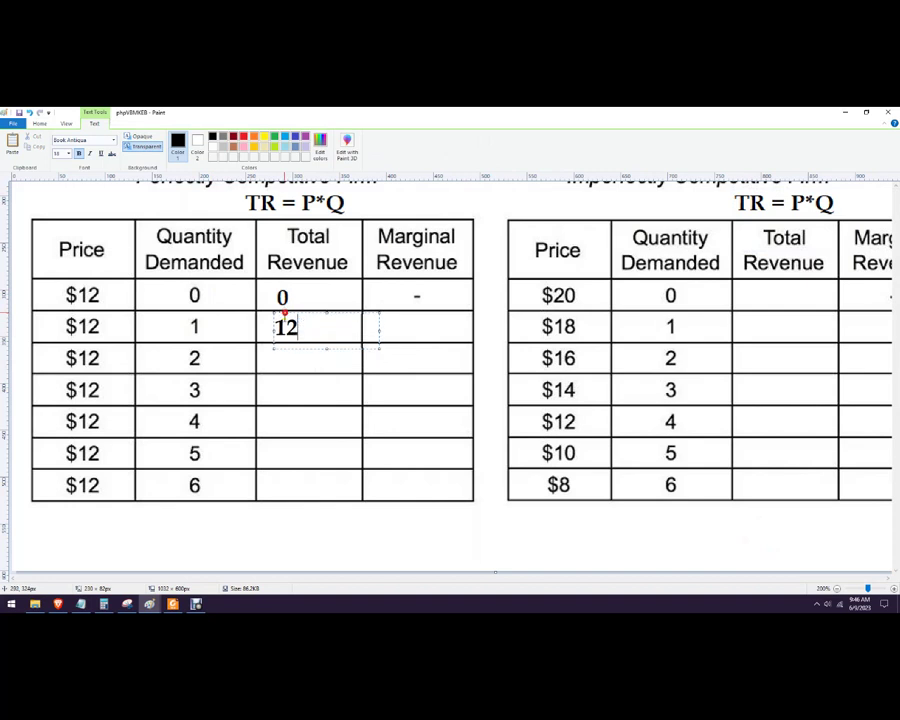
left_click(284, 368)
left_click(273, 357)
type("24")
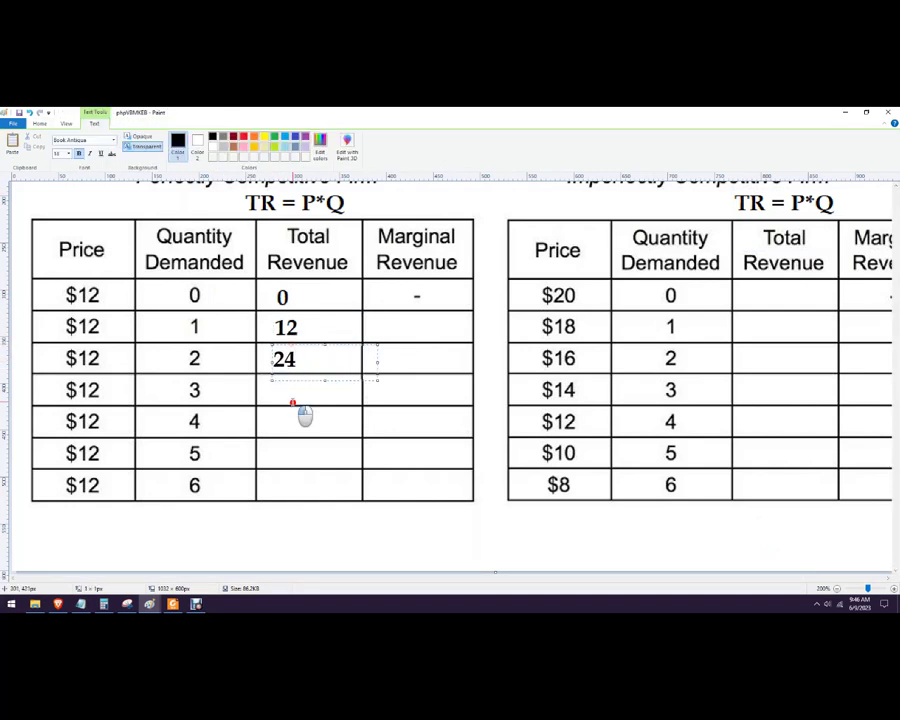
left_click(277, 389)
left_click(275, 388)
type("36")
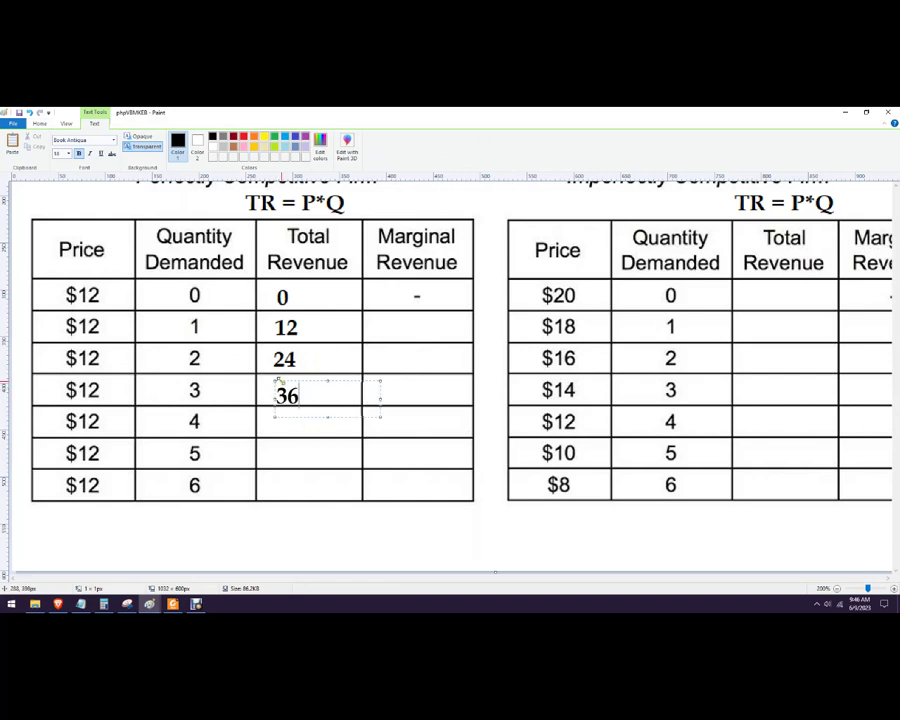
left_click(287, 428)
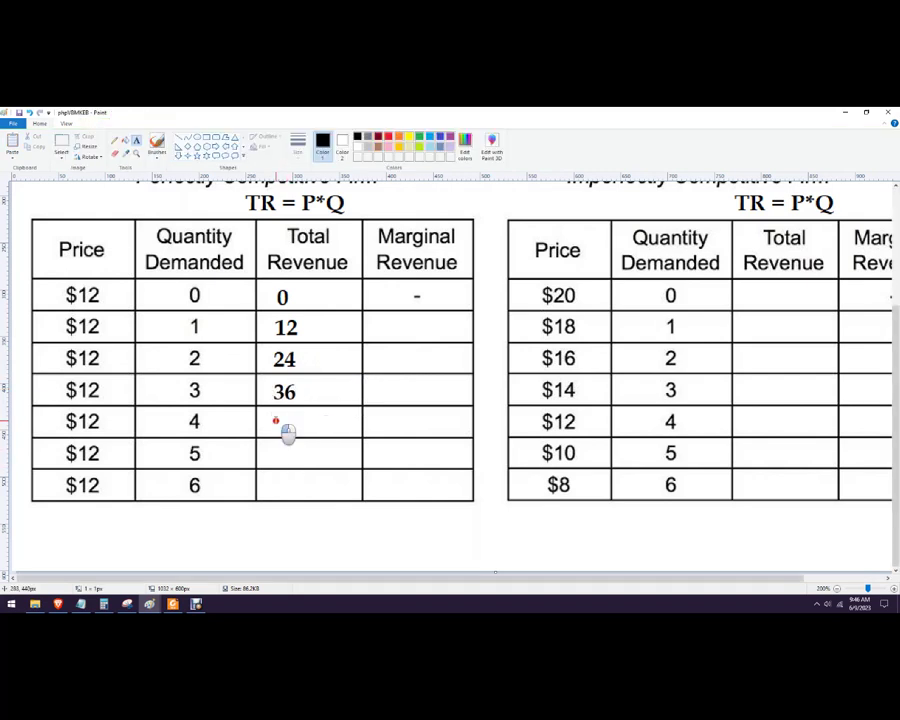
Step: Enter 48, 60 and 72 in the Total Revenue cells for quantities 4 to 6
left_click(277, 413)
type("48")
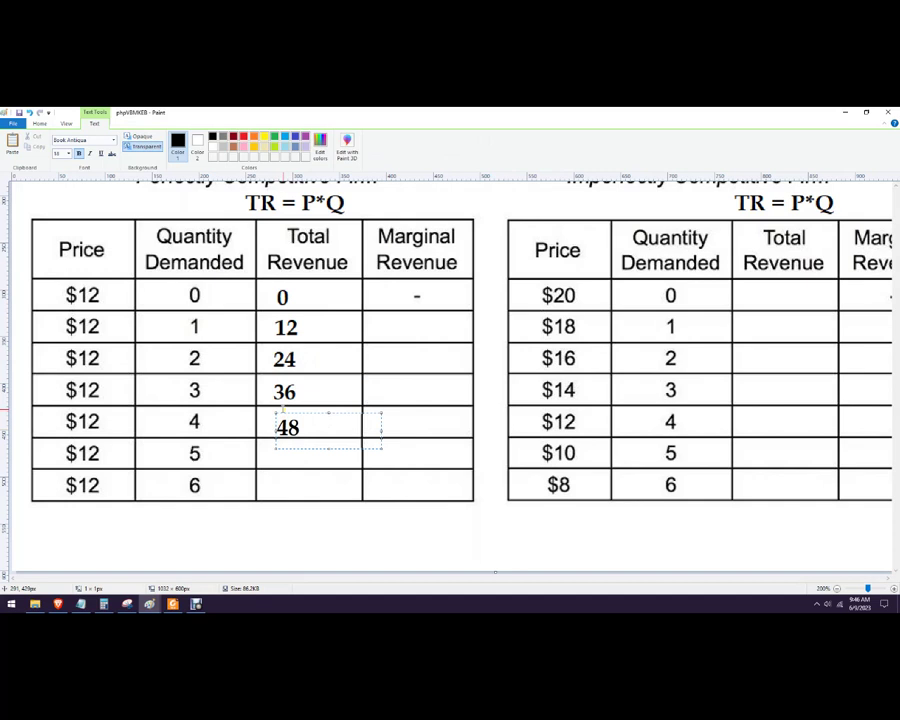
left_click_drag(278, 411, 274, 405)
left_click(281, 463)
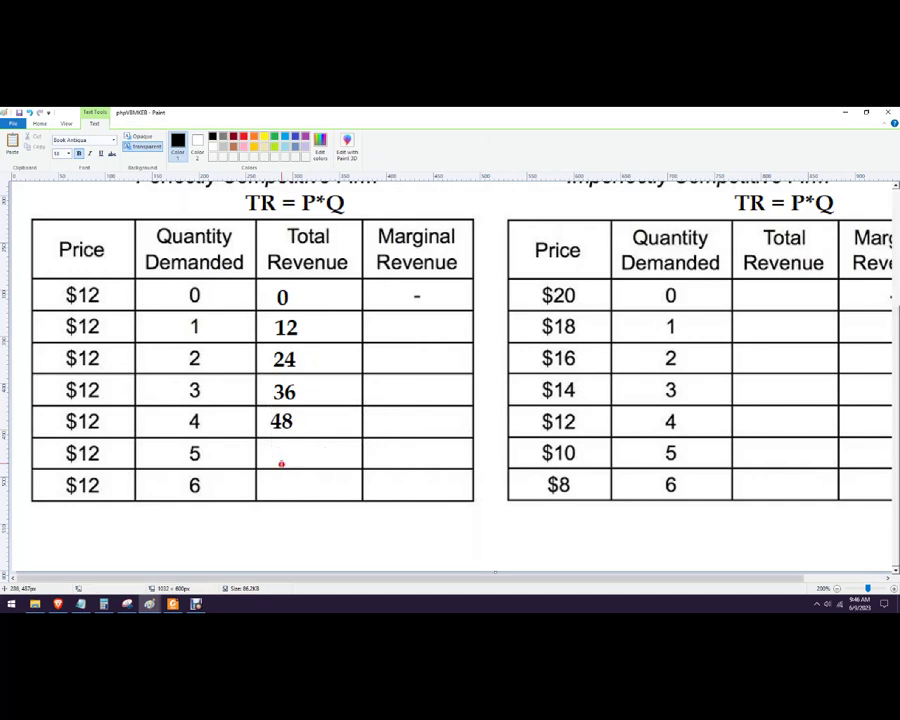
left_click(276, 450)
type("60")
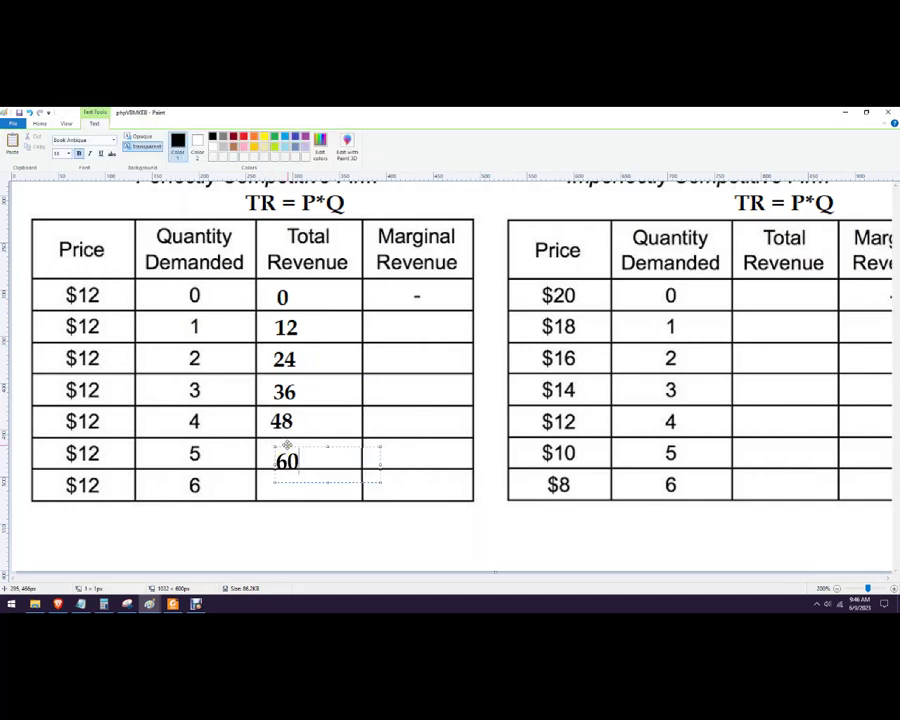
left_click_drag(287, 446, 280, 439)
left_click(293, 496)
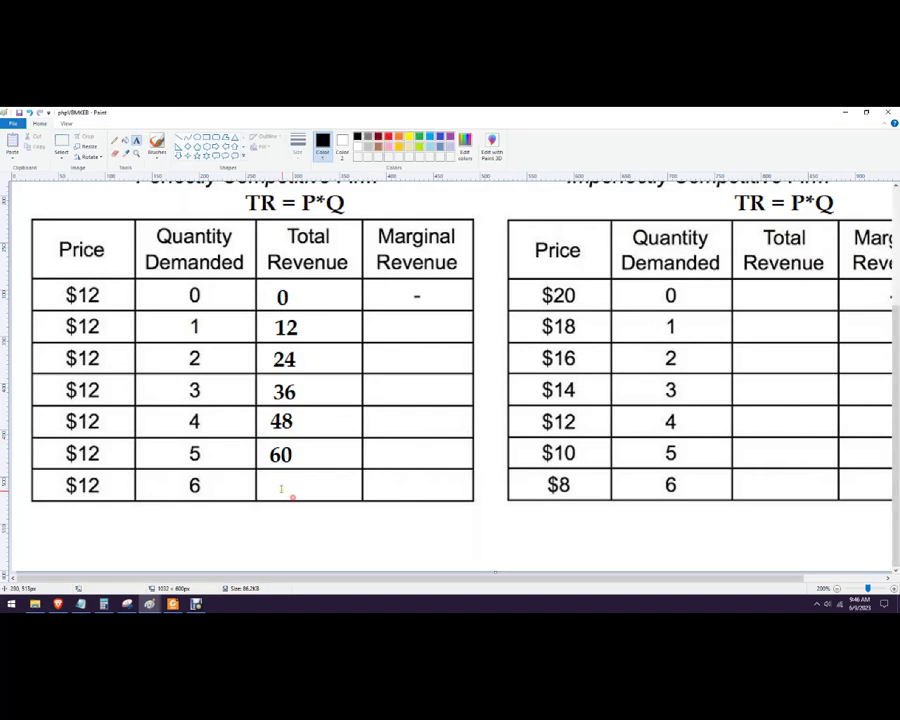
left_click(281, 488)
type("72")
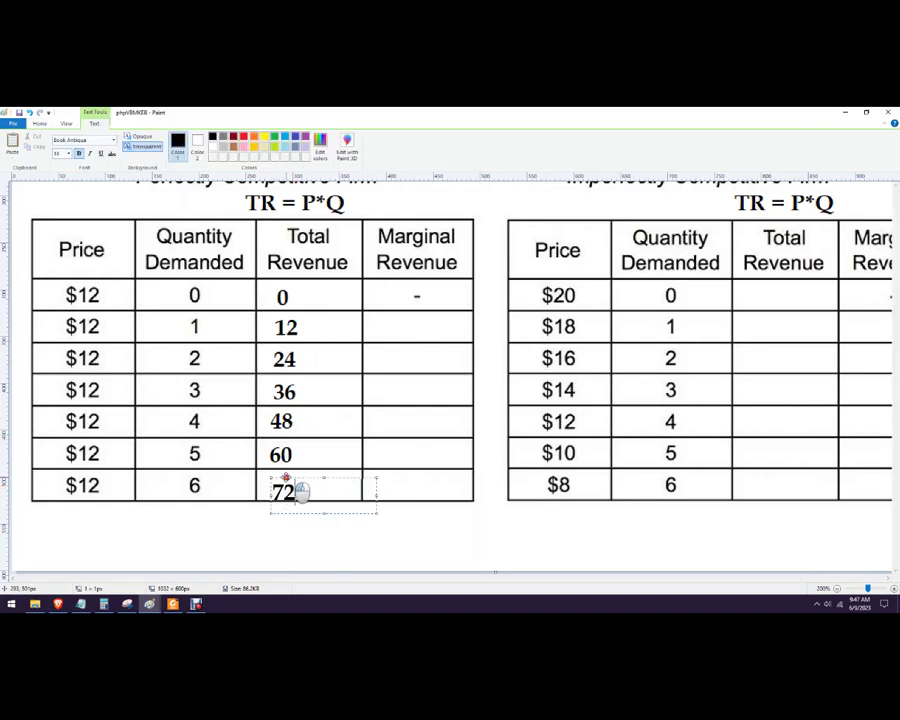
left_click_drag(286, 478, 282, 472)
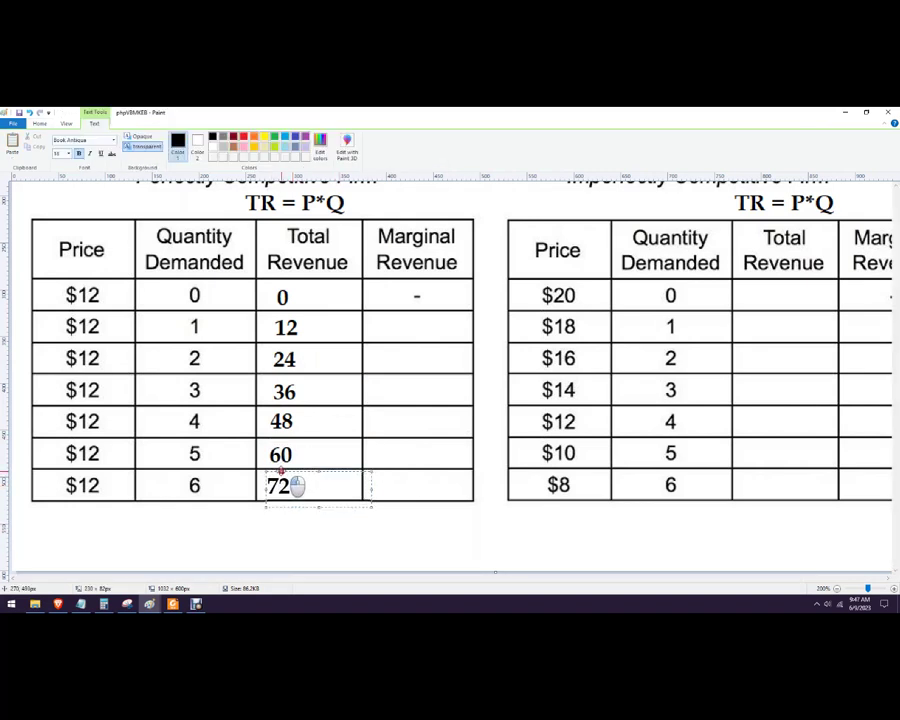
left_click(299, 521)
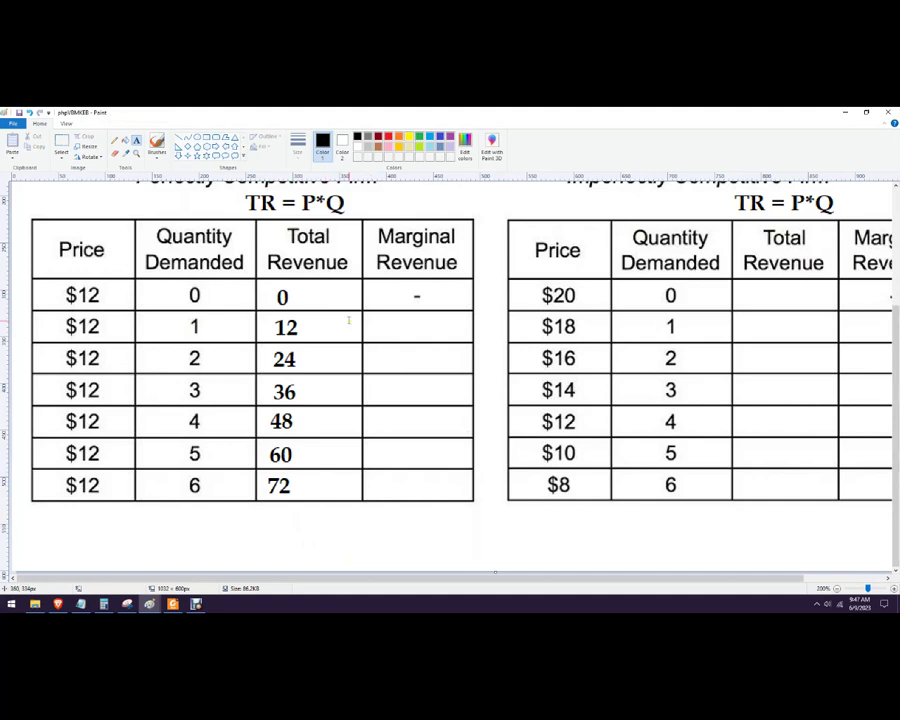
left_click(156, 142)
Step: Handwrite ΔTR over a denominator of 1 in red, with an arrow from quantity 0 to 1
left_click(388, 136)
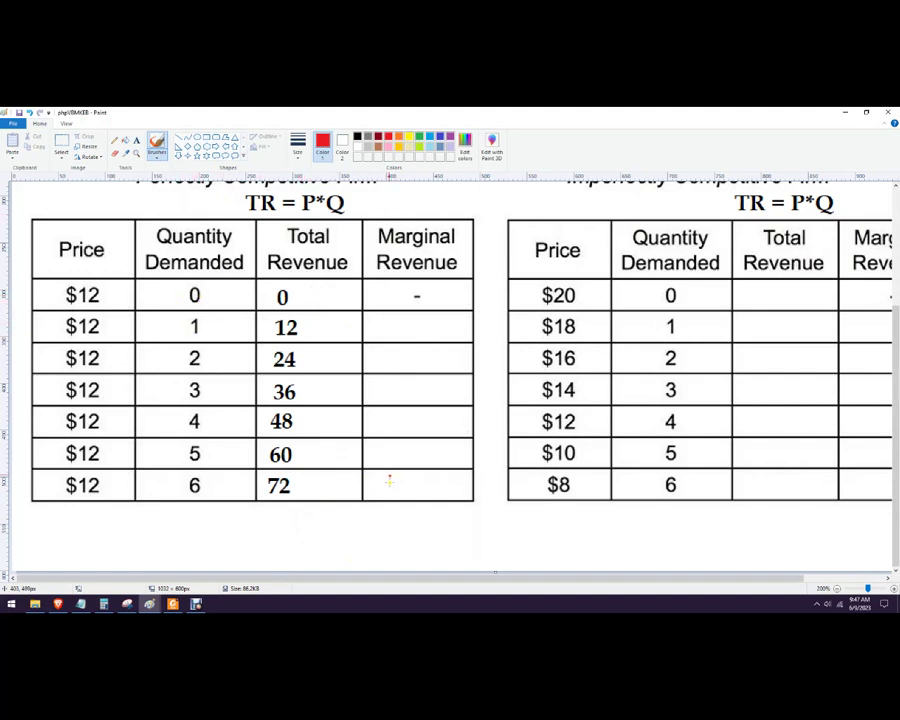
mouse_move(377, 519)
left_mouse_down()
mouse_move(388, 530)
mouse_move(376, 531)
mouse_move(412, 514)
left_mouse_up()
mouse_move(405, 515)
left_mouse_down()
mouse_move(405, 532)
mouse_move(418, 524)
mouse_move(429, 534)
left_mouse_up()
mouse_move(375, 541)
left_mouse_down()
mouse_move(431, 541)
mouse_move(393, 568)
mouse_move(410, 560)
mouse_move(430, 570)
mouse_move(449, 536)
mouse_move(473, 541)
left_mouse_up()
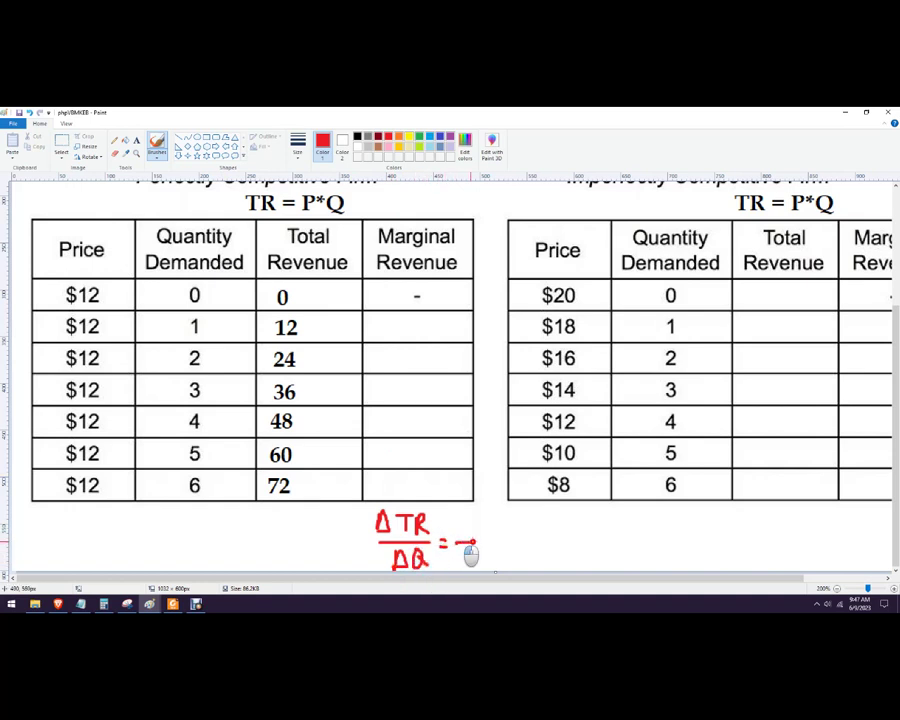
mouse_move(202, 291)
left_mouse_down()
mouse_move(212, 300)
mouse_move(206, 449)
left_mouse_up()
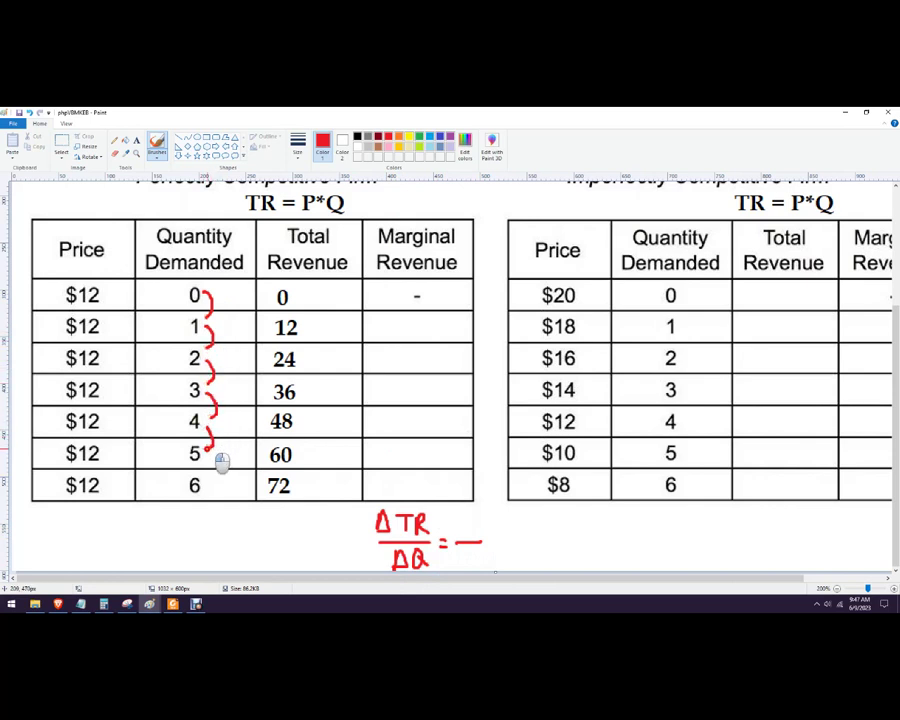
left_click_drag(468, 548, 470, 566)
Step: Write red 12s down the Marginal Revenue column, bracket 12-to-24, and add P= above the table
left_click_drag(401, 319, 401, 340)
left_click_drag(407, 324, 428, 340)
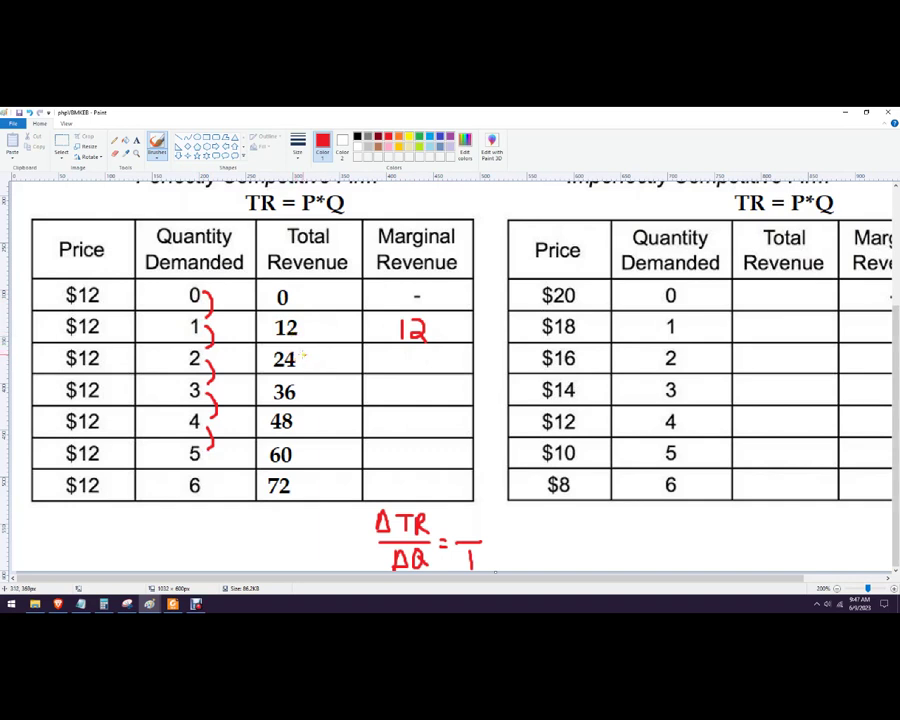
mouse_move(298, 328)
left_mouse_down()
mouse_move(314, 344)
mouse_move(303, 357)
left_mouse_up()
mouse_move(395, 351)
left_mouse_down()
mouse_move(396, 366)
mouse_move(413, 366)
mouse_move(397, 382)
mouse_move(398, 397)
mouse_move(416, 397)
mouse_move(400, 428)
mouse_move(422, 429)
mouse_move(400, 461)
mouse_move(426, 462)
mouse_move(391, 493)
mouse_move(416, 494)
left_mouse_up()
scroll(418, 455, "up", 3)
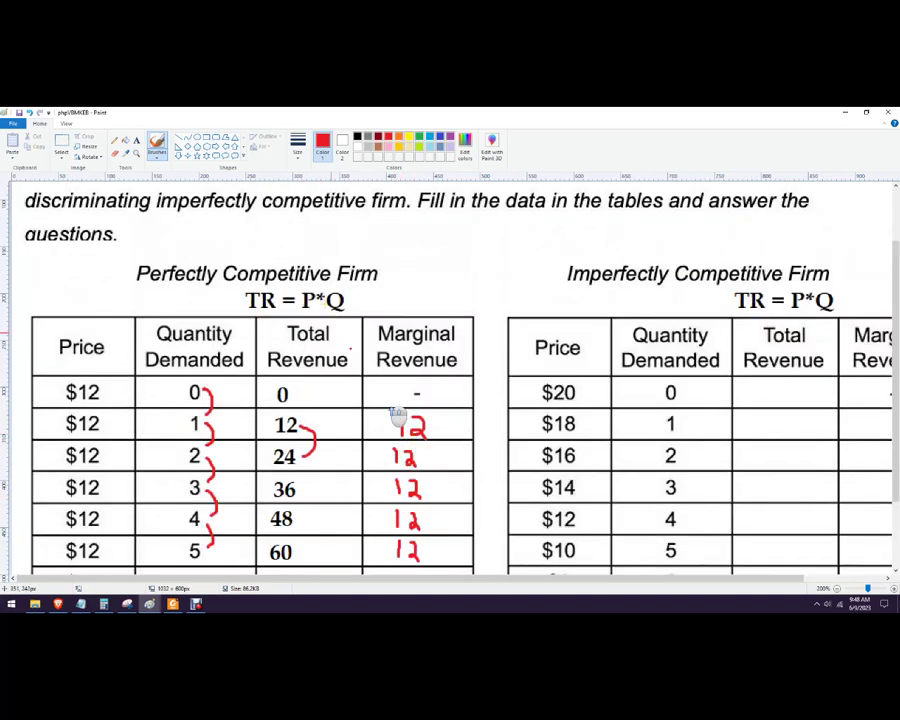
mouse_move(240, 239)
left_mouse_down()
mouse_move(240, 258)
mouse_move(242, 250)
mouse_move(316, 252)
mouse_move(320, 265)
left_mouse_up()
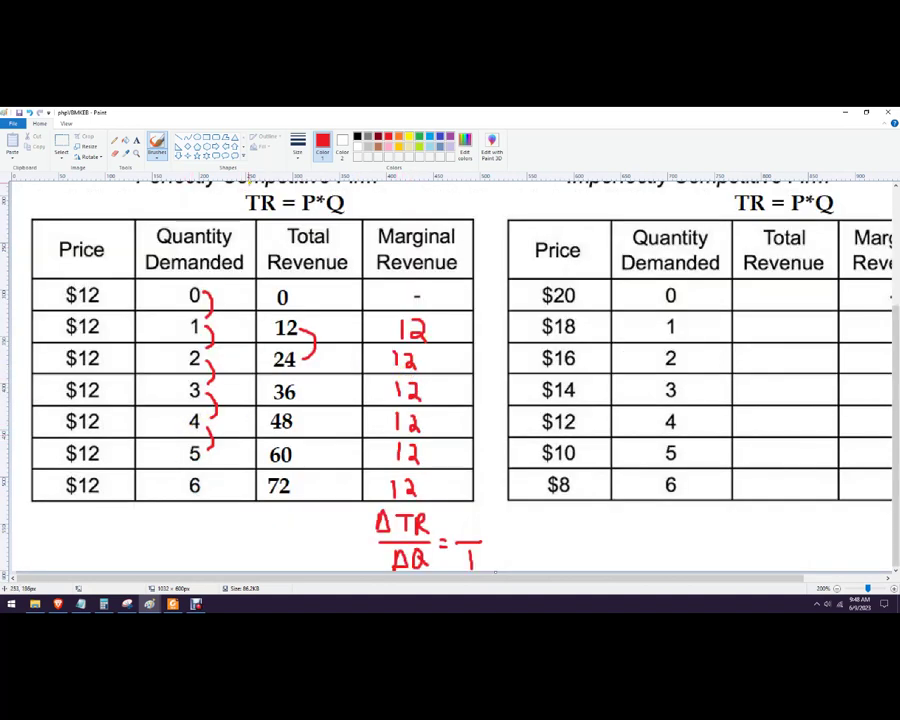
Step: Brush a purple MC = 8 beneath the left-hand table
left_click(453, 137)
mouse_move(97, 541)
left_mouse_down()
mouse_move(100, 522)
mouse_move(120, 545)
mouse_move(156, 531)
mouse_move(157, 539)
left_mouse_up()
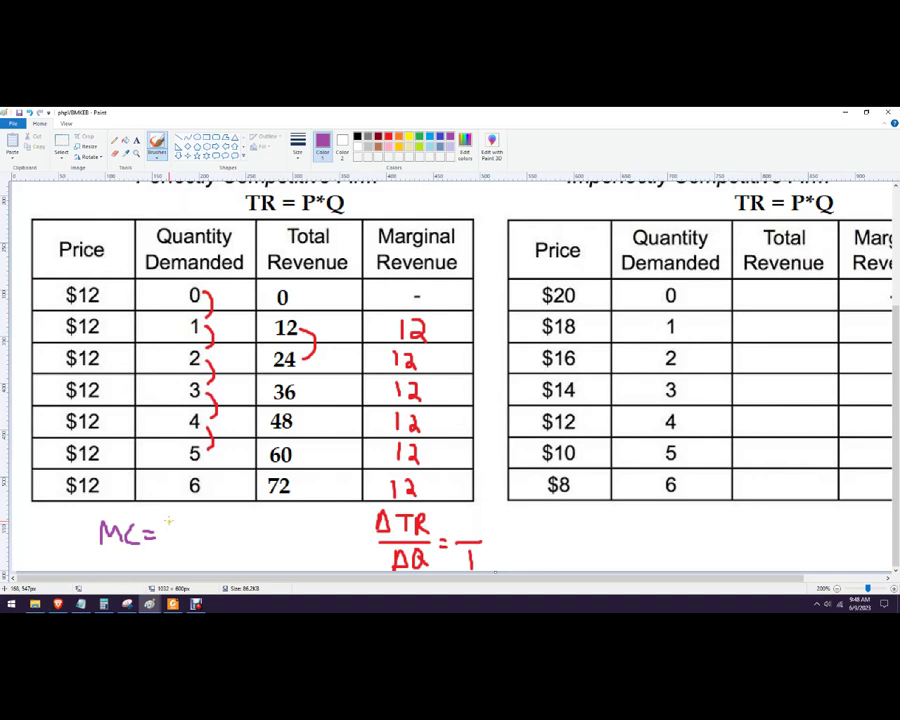
mouse_move(176, 519)
left_mouse_down()
mouse_move(177, 540)
mouse_move(168, 541)
left_mouse_up()
Step: Brush a blue 0 as the first total revenue and compute 14 × 3 = 42 in Calculator
left_click_drag(330, 579, 416, 580)
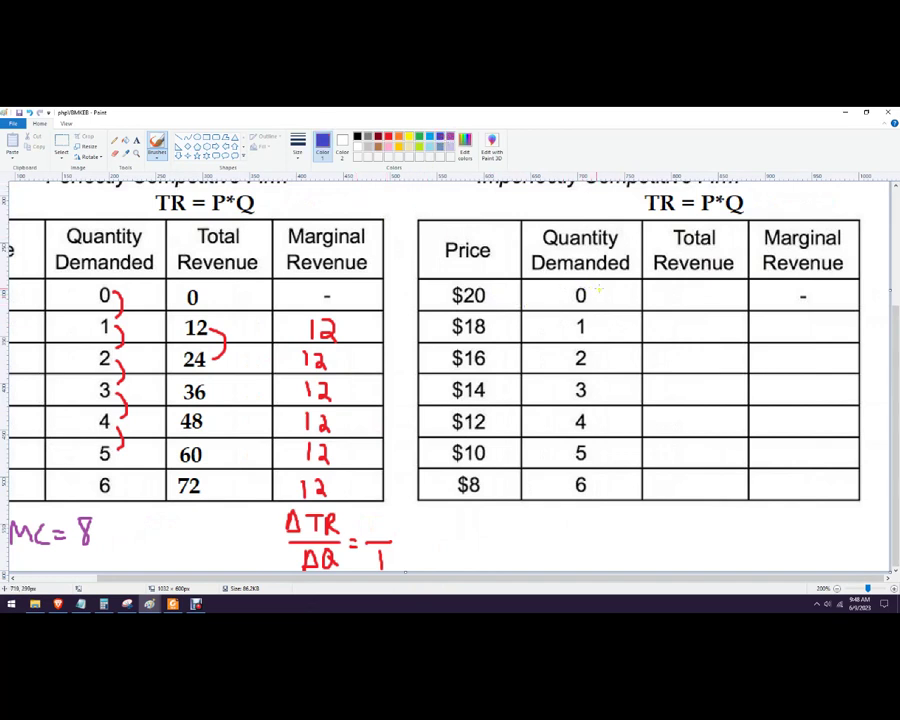
mouse_move(680, 290)
left_mouse_down()
mouse_move(692, 302)
mouse_move(685, 291)
mouse_move(672, 340)
mouse_move(690, 340)
mouse_move(689, 322)
mouse_move(684, 362)
mouse_move(670, 368)
mouse_move(708, 367)
left_mouse_up()
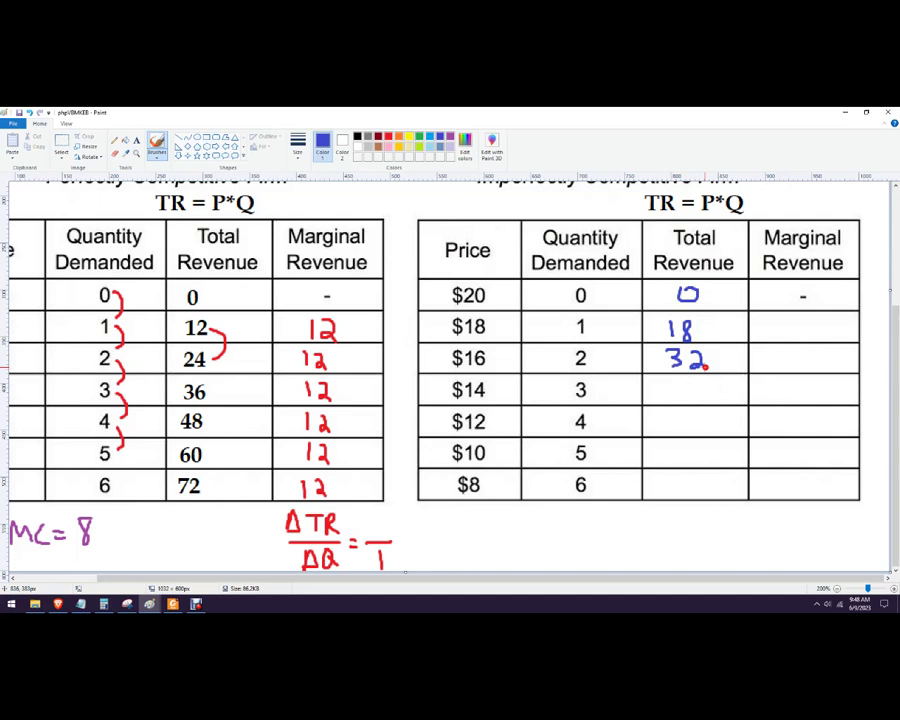
left_click(104, 604)
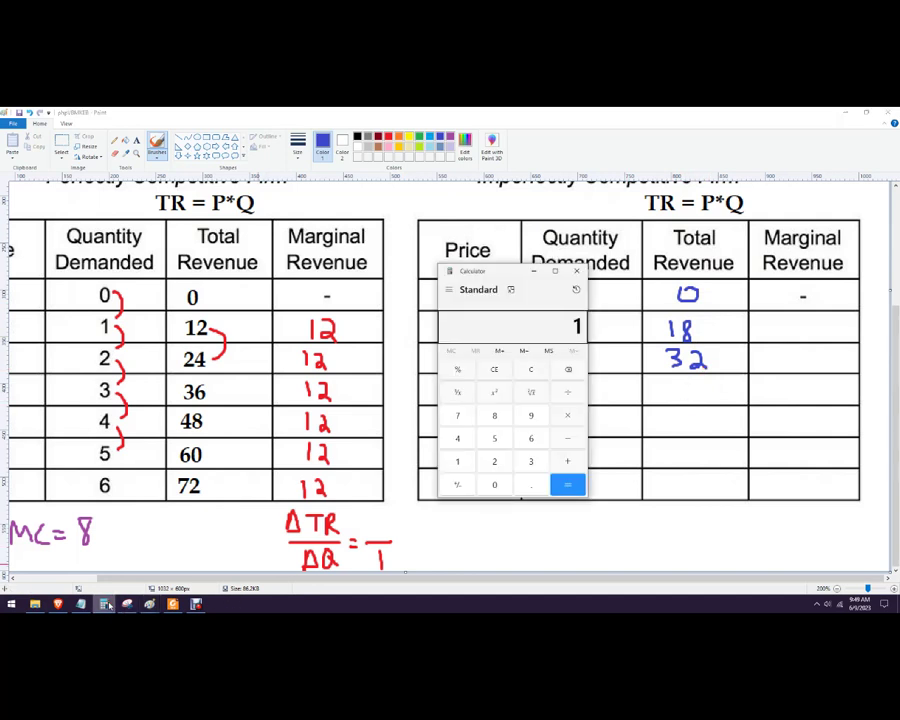
type("144")
key("BackSpace")
key("BackSpace")
type("14")
key("Escape")
type("14*3")
key("Return")
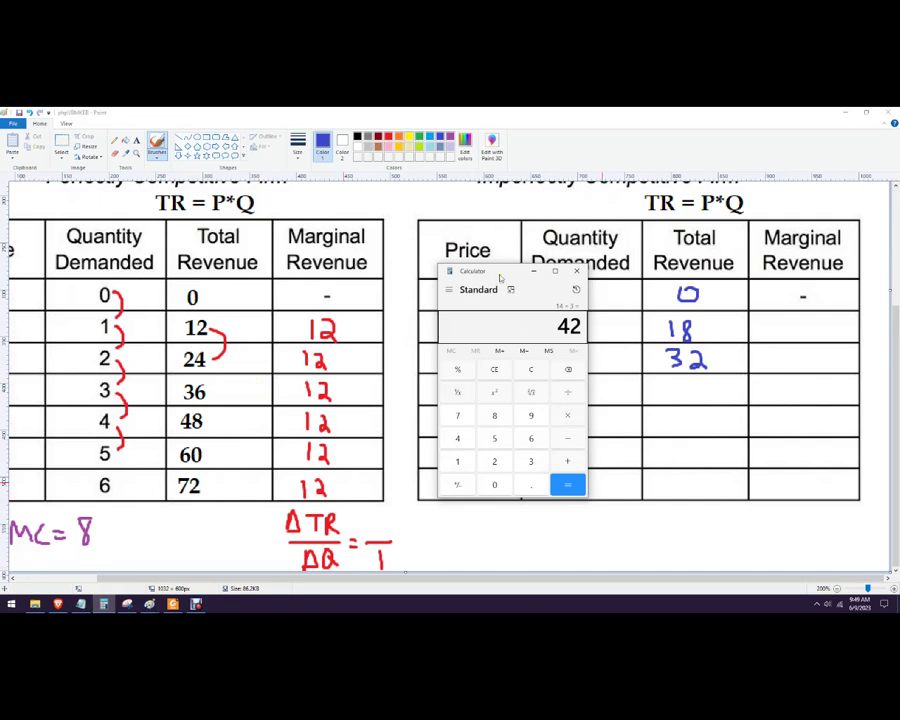
left_click_drag(503, 276, 320, 277)
left_click(660, 384)
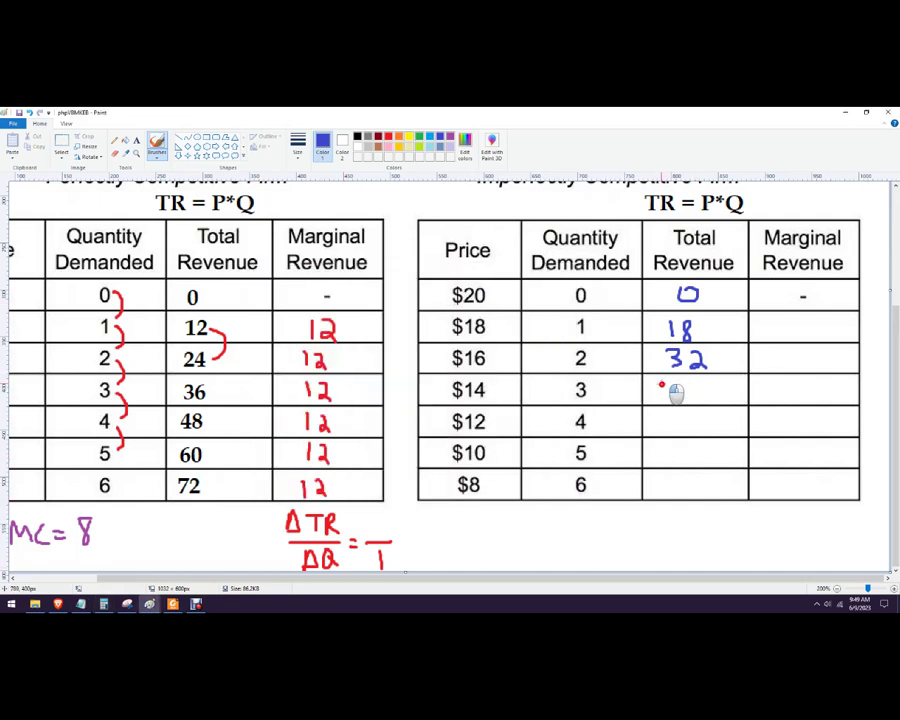
Step: Brush blue 42 and 48 into the Total Revenue cells, checking 48 on Calculator
mouse_move(668, 382)
left_mouse_down()
mouse_move(680, 392)
mouse_move(689, 381)
mouse_move(702, 403)
mouse_move(680, 424)
mouse_move(678, 433)
mouse_move(688, 430)
mouse_move(697, 414)
mouse_move(672, 466)
mouse_move(706, 462)
mouse_move(697, 451)
left_mouse_up()
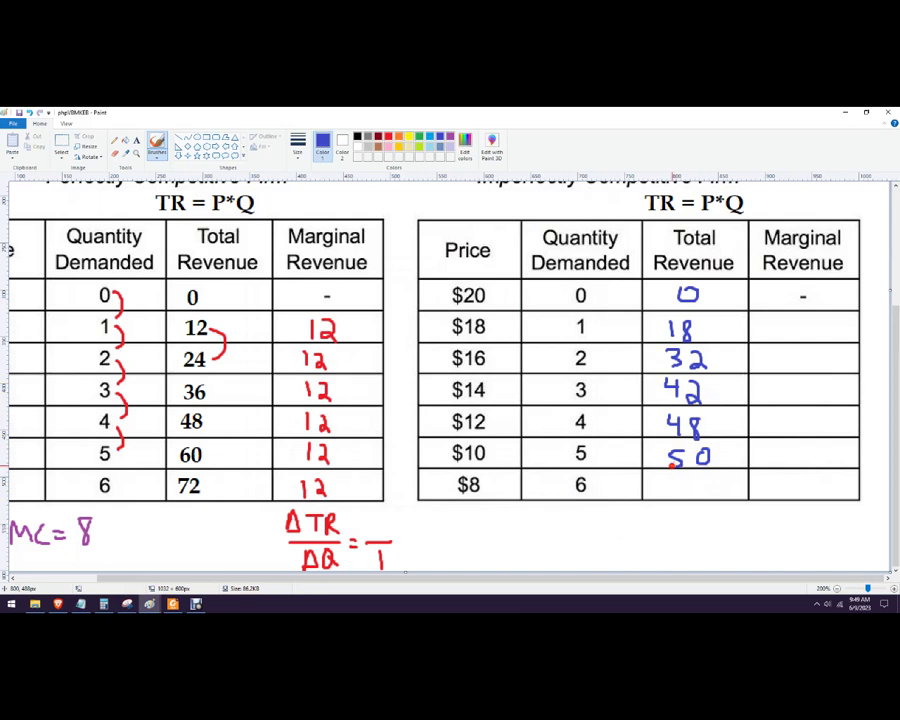
mouse_move(652, 481)
left_mouse_down()
mouse_move(669, 492)
mouse_move(662, 497)
mouse_move(689, 502)
mouse_move(671, 491)
left_mouse_up()
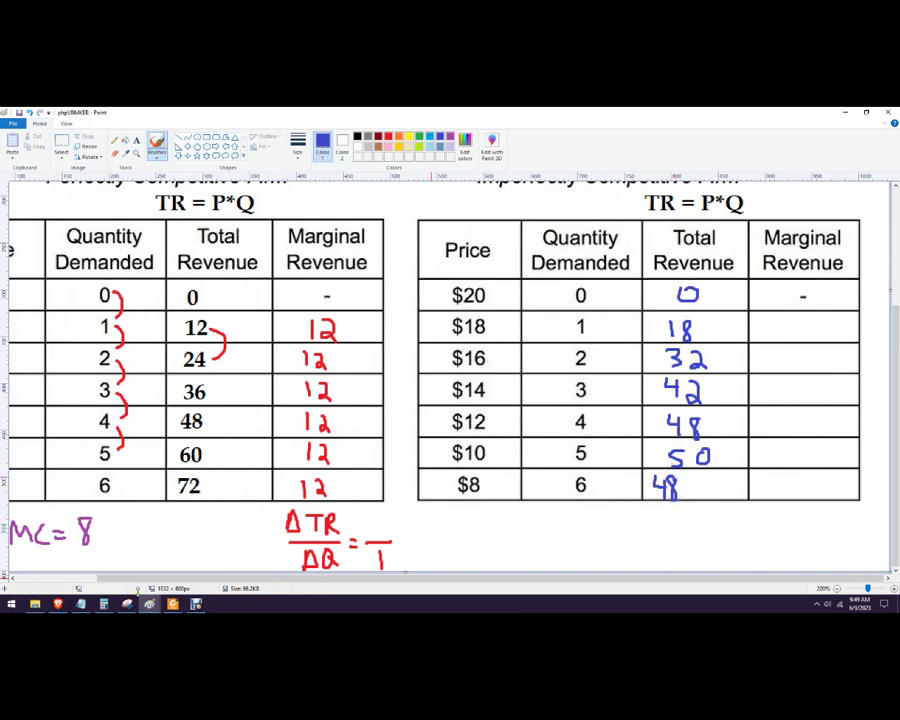
left_click(103, 604)
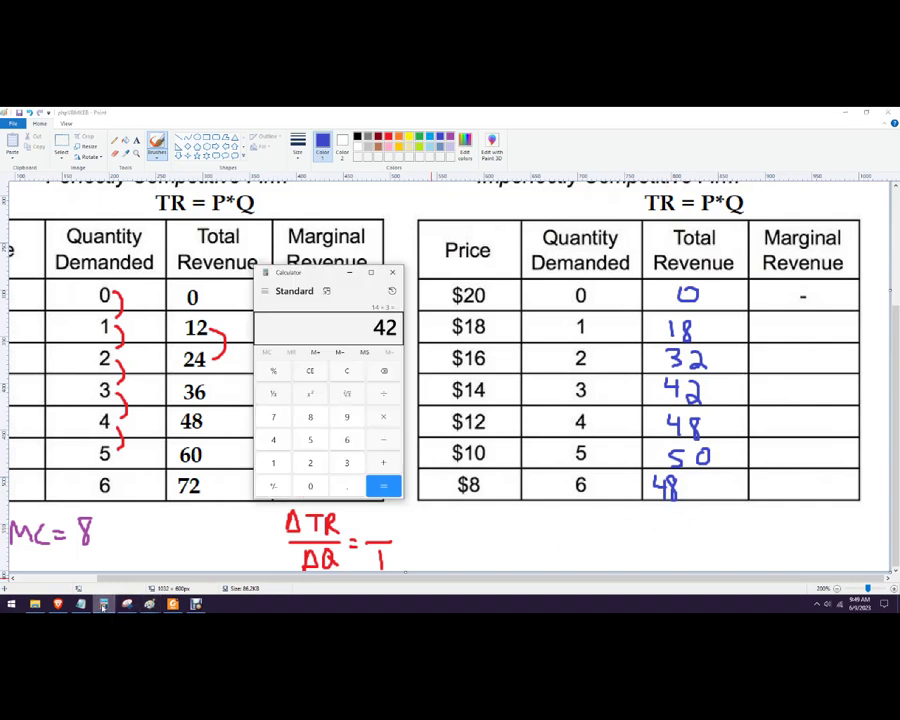
type("6*6=")
left_click(103, 604)
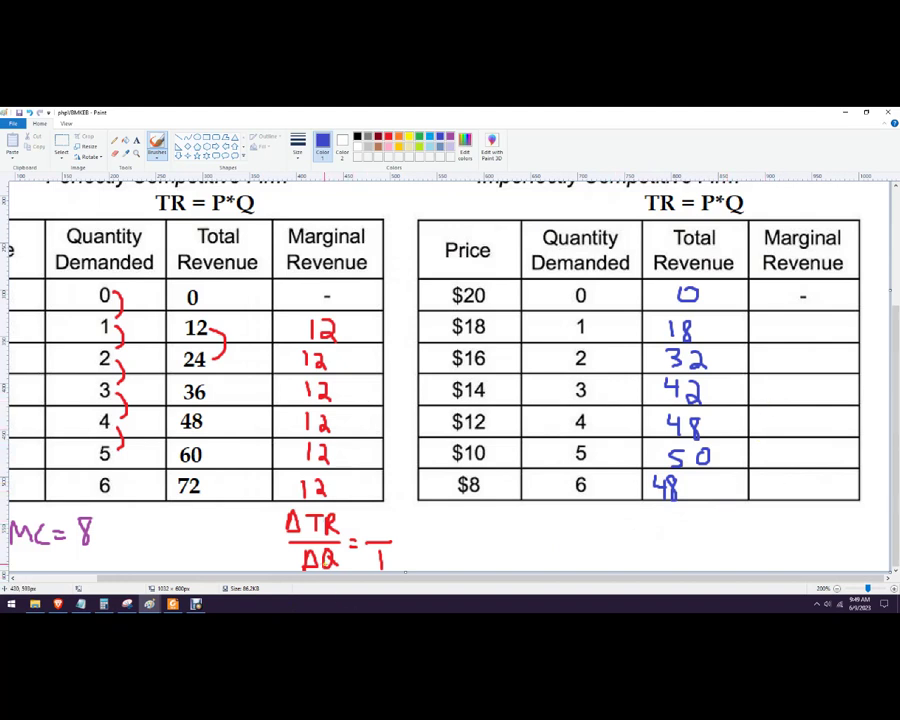
Step: In orange, arrow revenue 0 to 18, write 18 as first marginal revenue, and cross out $8
left_click(399, 137)
mouse_move(697, 292)
left_mouse_down()
mouse_move(708, 297)
mouse_move(702, 324)
mouse_move(718, 375)
mouse_move(710, 390)
left_mouse_up()
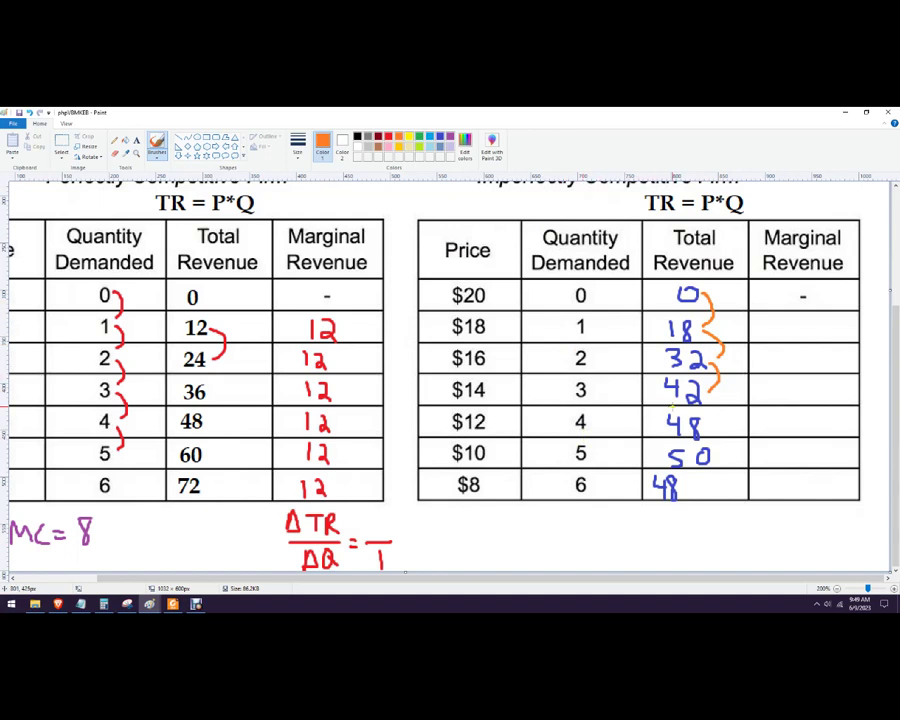
mouse_move(783, 318)
left_mouse_down()
mouse_move(786, 338)
mouse_move(804, 338)
mouse_move(809, 322)
mouse_move(784, 362)
mouse_move(806, 364)
mouse_move(788, 399)
mouse_move(810, 400)
mouse_move(811, 381)
mouse_move(798, 431)
mouse_move(818, 464)
mouse_move(796, 486)
mouse_move(830, 502)
left_mouse_up()
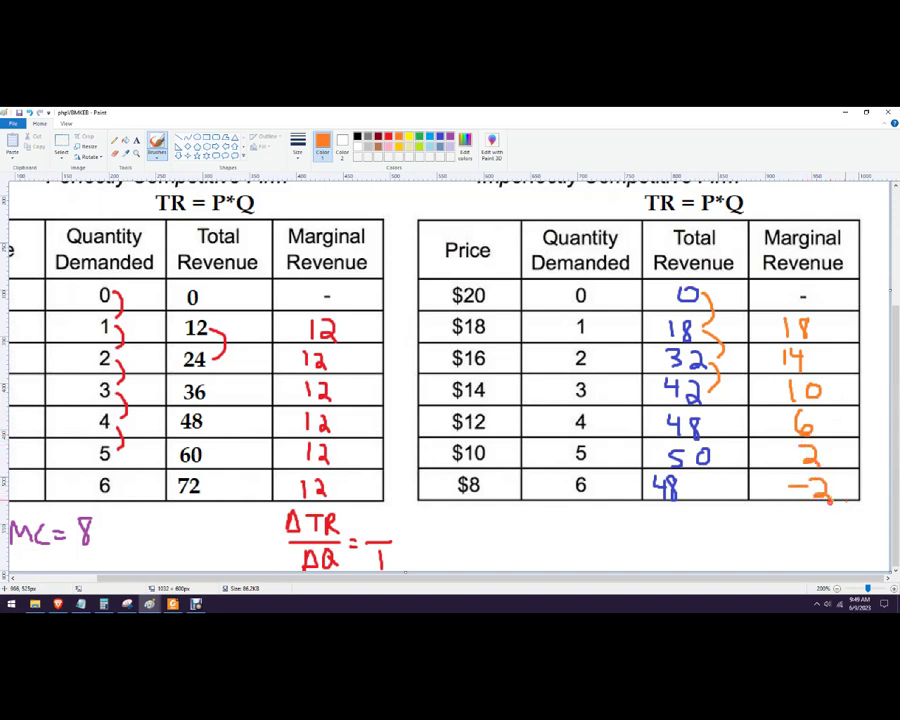
mouse_move(488, 476)
left_mouse_down()
mouse_move(508, 496)
mouse_move(490, 496)
left_mouse_up()
Step: Add light-blue check marks beside 18, 14 and 10 and a red x beside 6
left_click(430, 136)
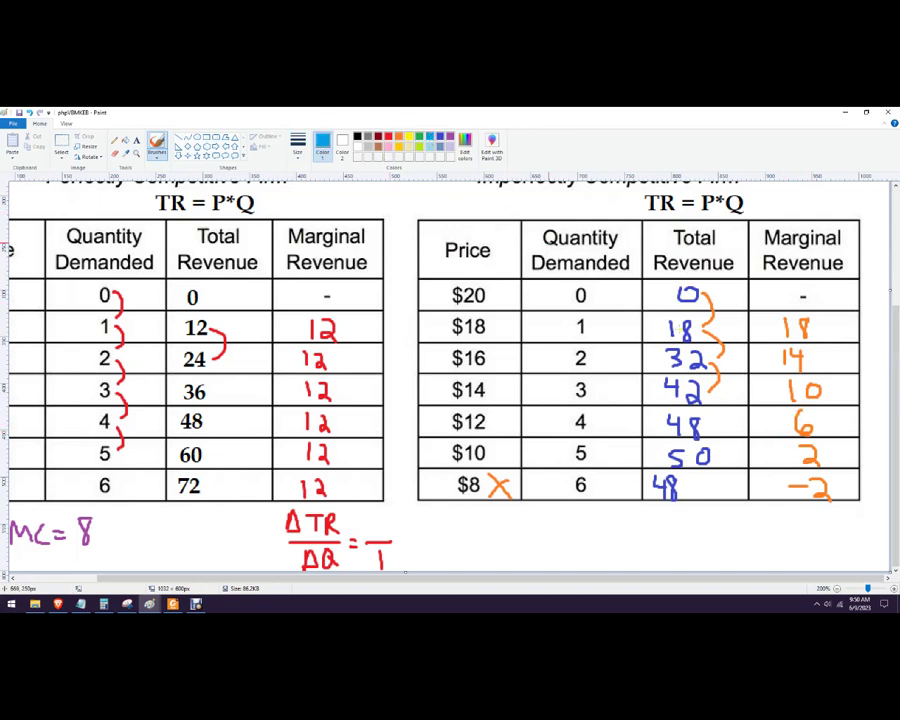
left_click_drag(831, 324, 857, 313)
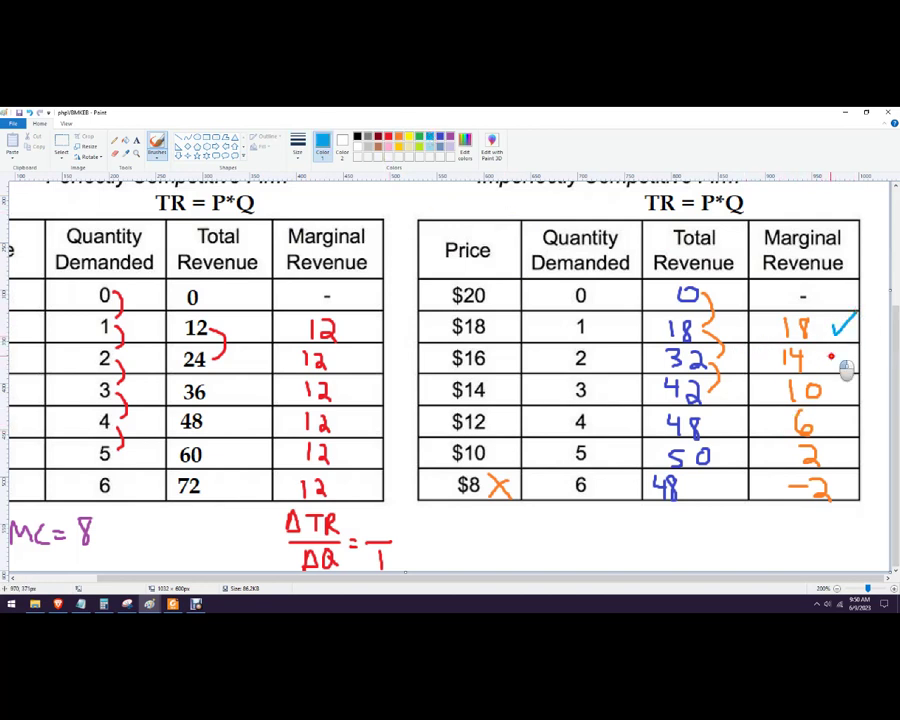
left_click_drag(831, 356, 857, 348)
left_click_drag(831, 388, 857, 378)
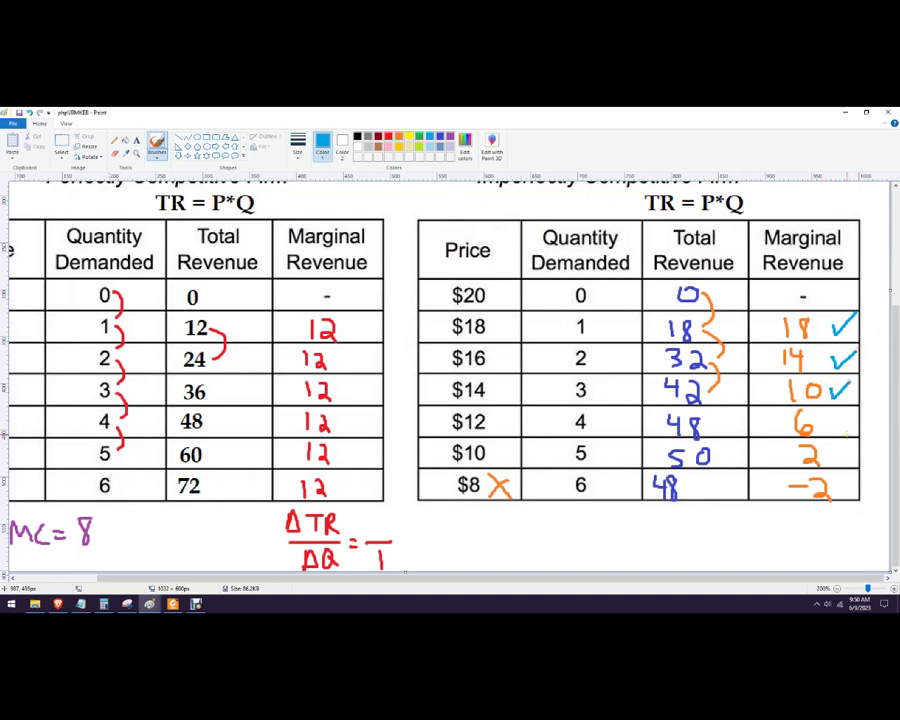
left_click(387, 137)
mouse_move(836, 425)
left_mouse_down()
mouse_move(851, 437)
mouse_move(834, 437)
left_mouse_up()
Step: Brush a red MR ≠ P above the Imperfectly Competitive Firm heading
scroll(600, 428, "up", 2)
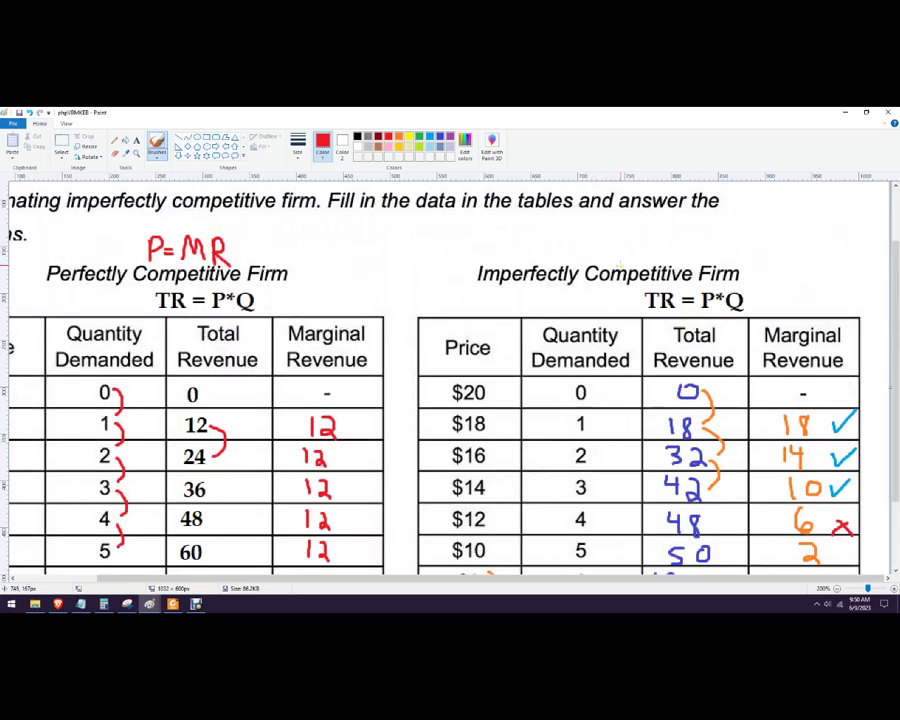
mouse_move(573, 256)
left_mouse_down()
mouse_move(586, 242)
mouse_move(597, 256)
mouse_move(611, 247)
mouse_move(626, 255)
mouse_move(653, 236)
mouse_move(641, 255)
mouse_move(665, 254)
mouse_move(667, 242)
left_mouse_up()
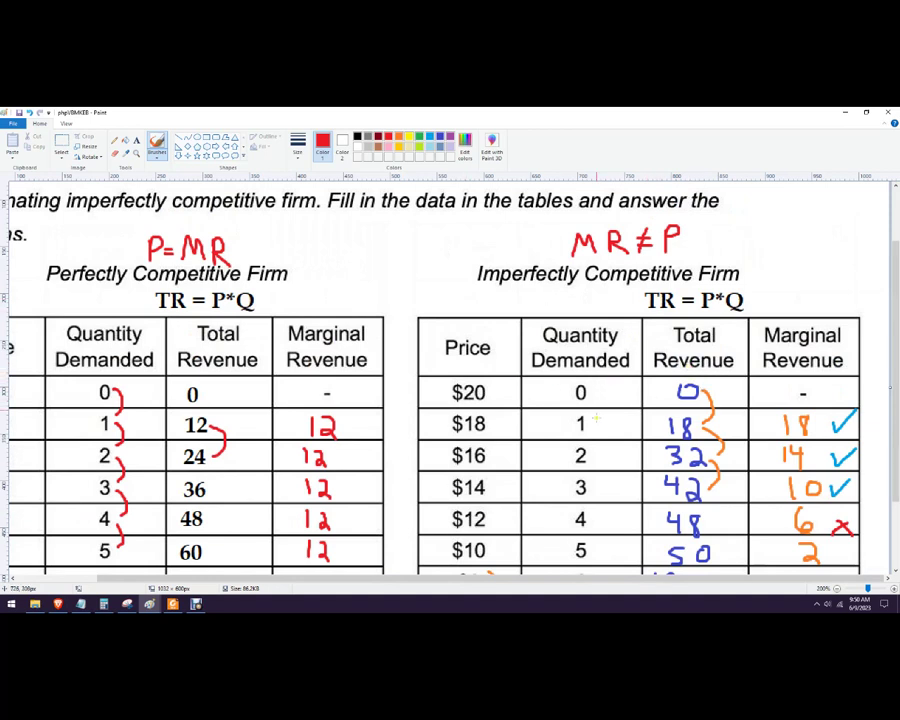
scroll(585, 484, "down", 1)
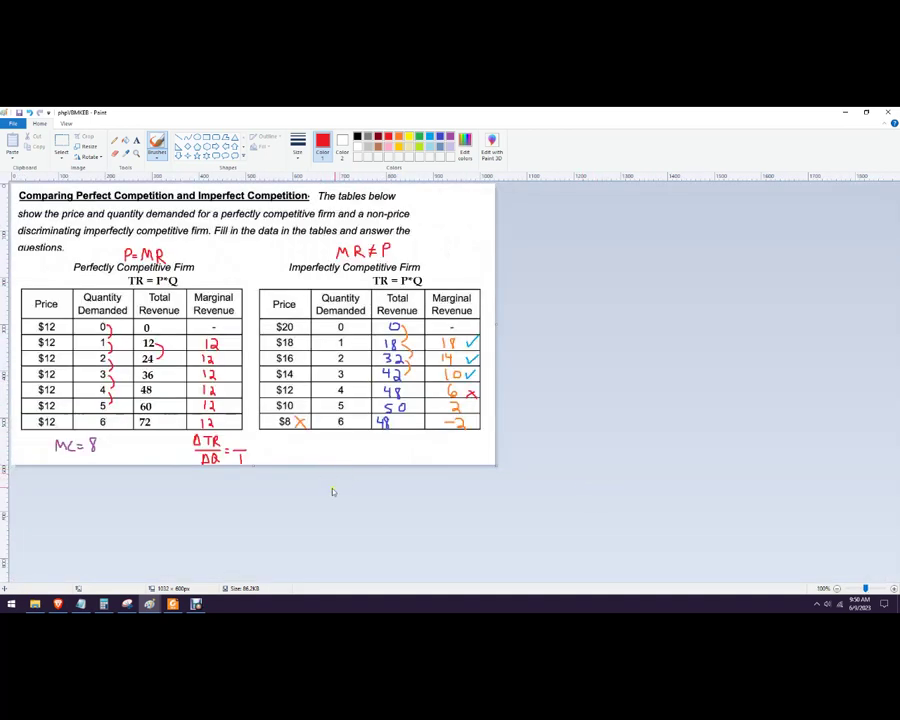